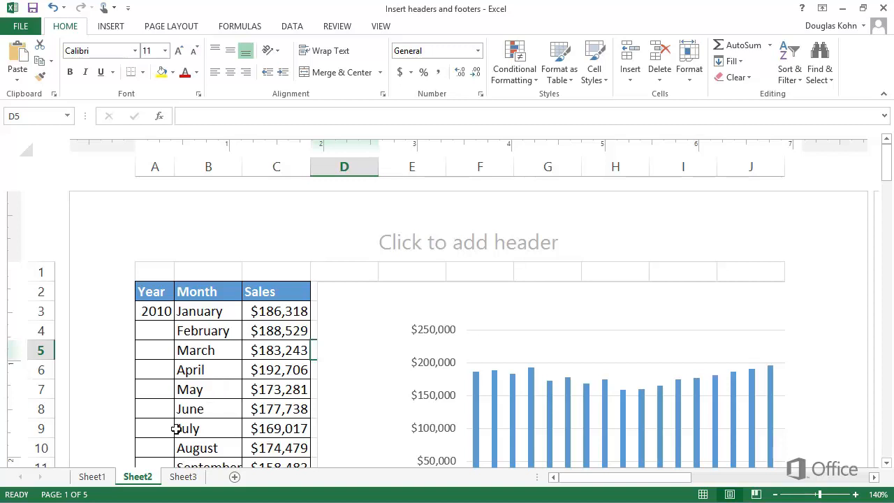
Step: Group Sheet1 through Sheet3 so that header changes apply to all three worksheets
{"action": "left_click", "coordinate": [97, 477]}
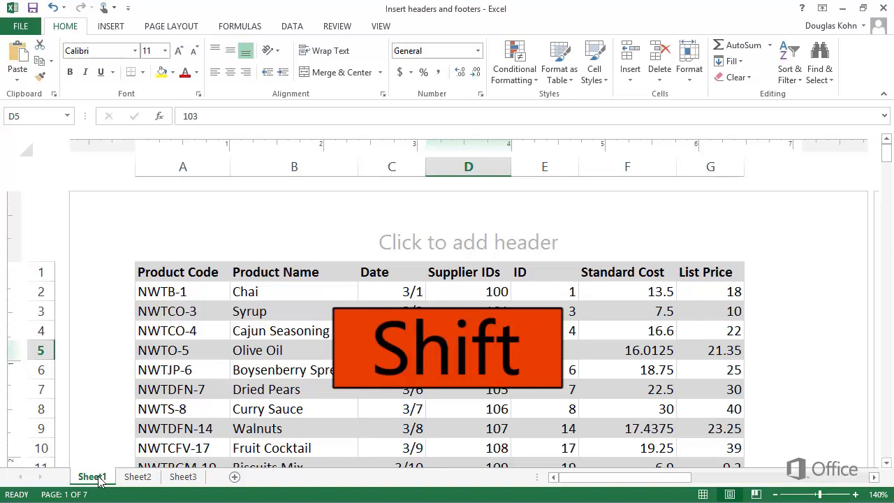
{"action": "left_click", "coordinate": [183, 478], "text": "shift"}
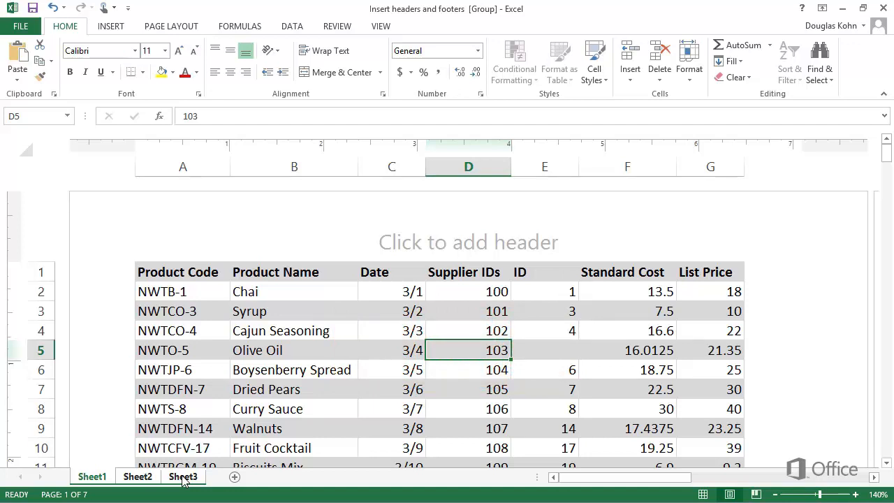
{"action": "key", "text": "ctrl"}
Step: Insert the page number element in the right header section of the grouped sheets and check it on Sheet2 and Sheet3
{"action": "left_click", "coordinate": [685, 250]}
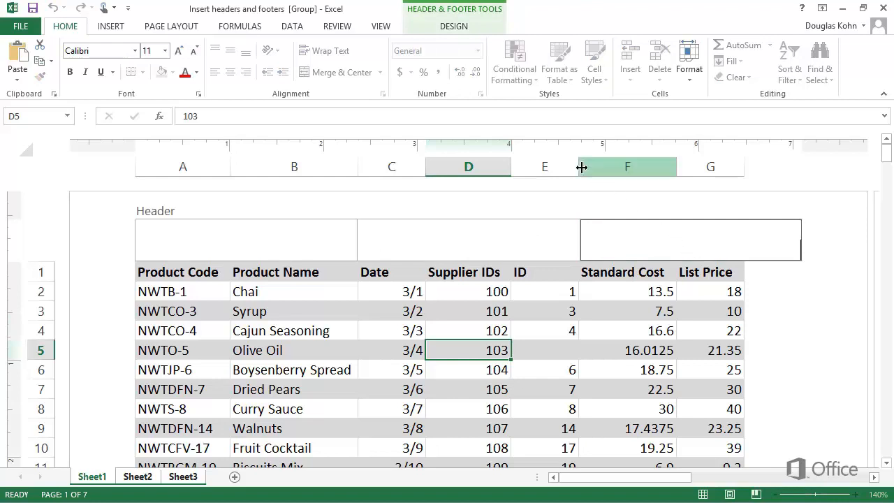
{"action": "left_click", "coordinate": [454, 31]}
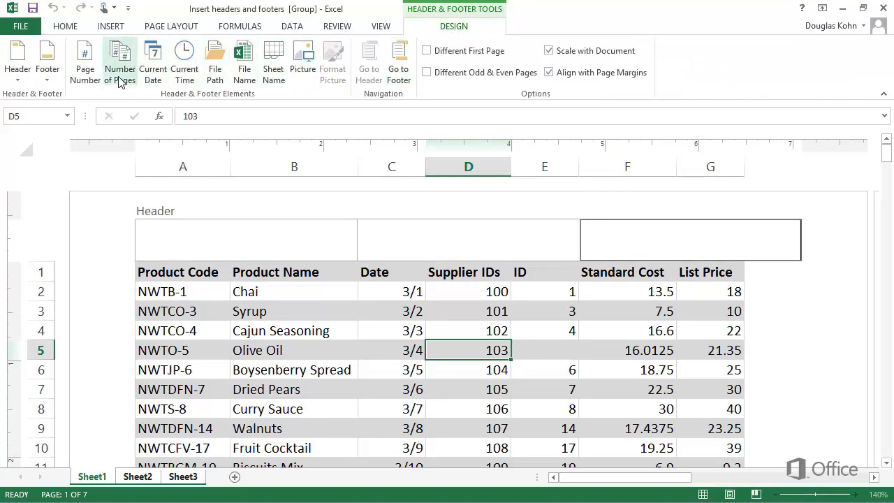
{"action": "left_click", "coordinate": [89, 78]}
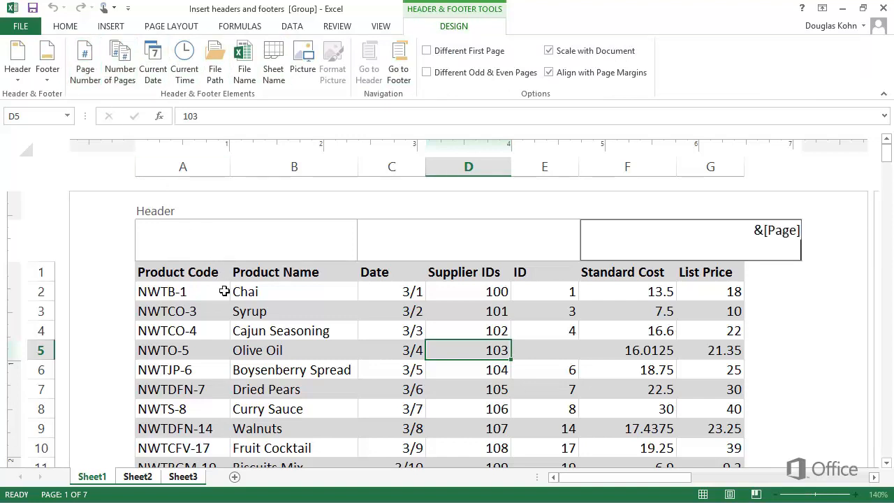
{"action": "left_click", "coordinate": [262, 354]}
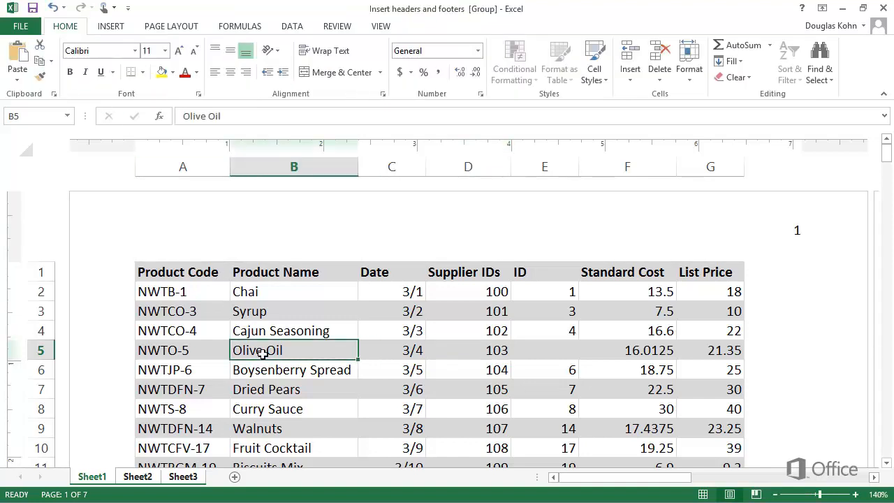
{"action": "left_click", "coordinate": [150, 481]}
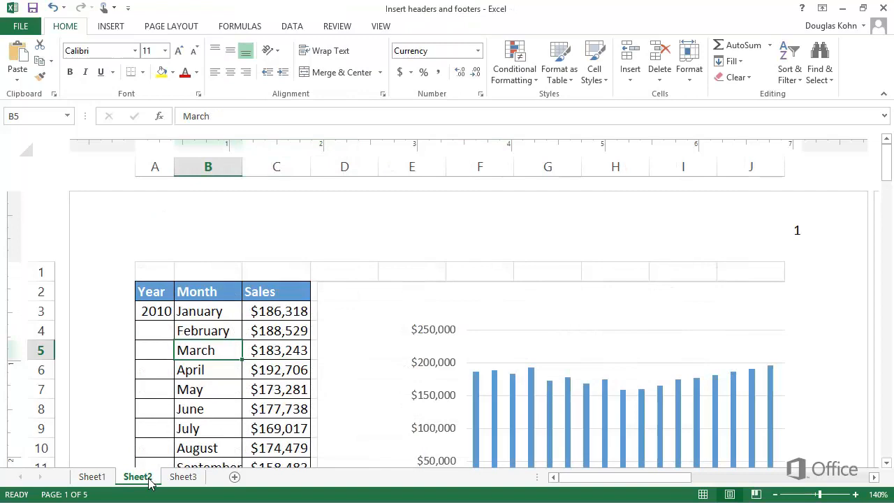
{"action": "left_click", "coordinate": [186, 482]}
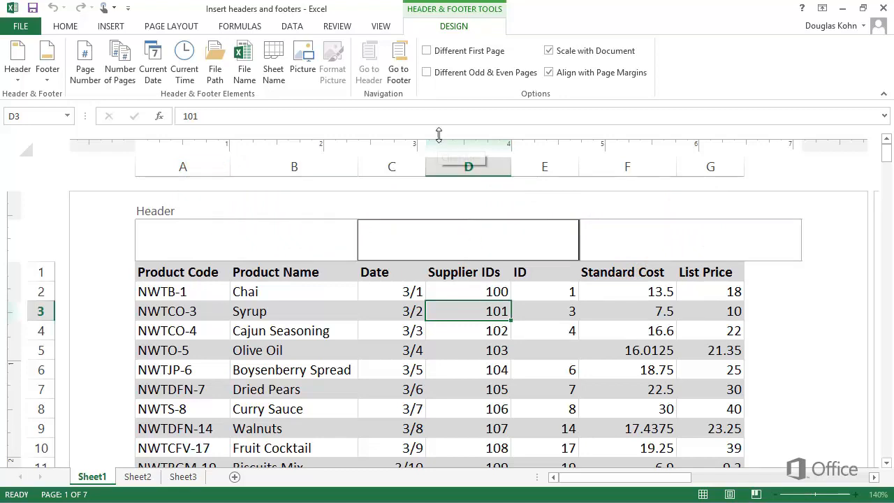
Step: Turn on Different First Page for Sheet1 and insert the file path in the left section of the first page header
{"action": "left_click", "coordinate": [427, 51]}
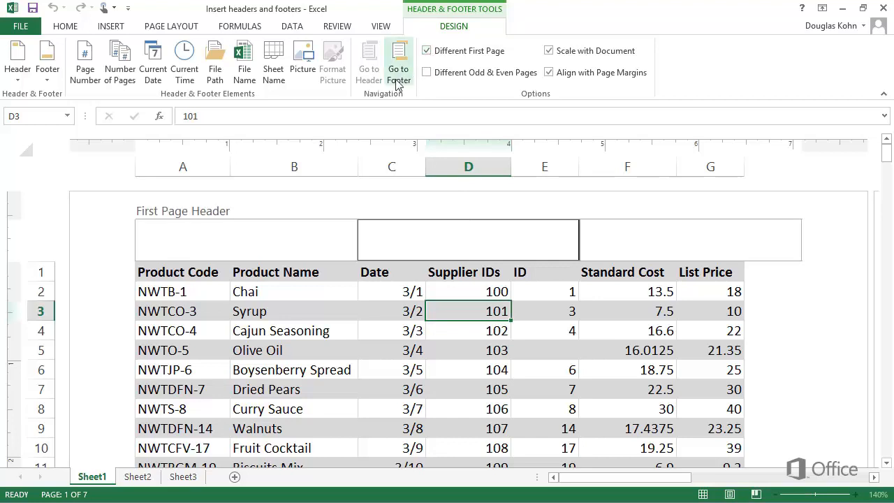
{"action": "left_click", "coordinate": [184, 234]}
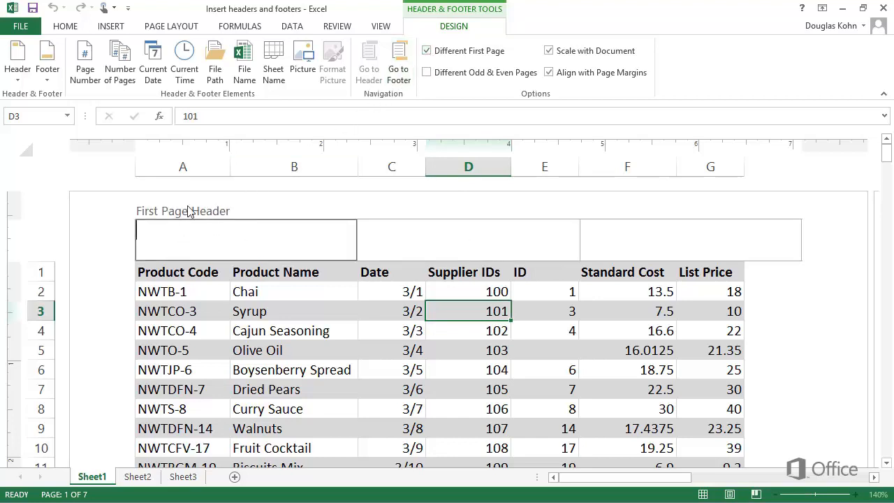
{"action": "left_click", "coordinate": [216, 74]}
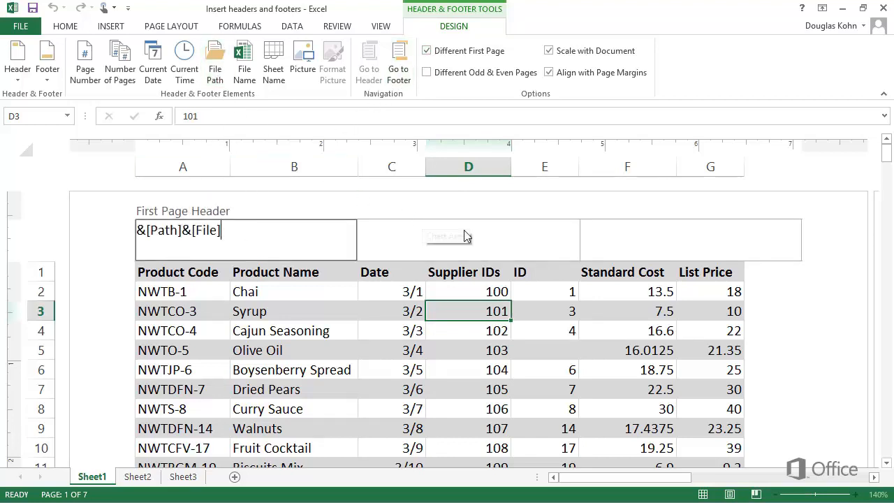
Step: Enter the date 8/1/2013 in the right section of the first page footer
{"action": "left_click", "coordinate": [602, 250]}
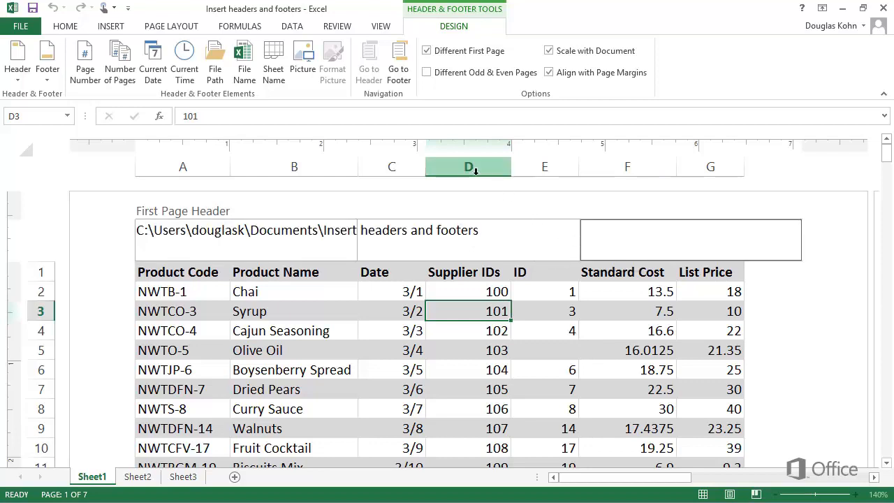
{"action": "left_click", "coordinate": [400, 77]}
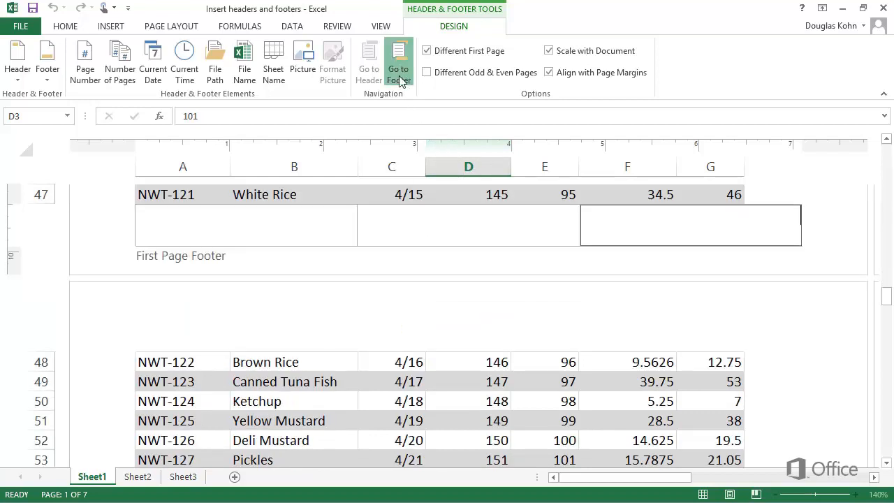
{"action": "type", "text": "8/"}
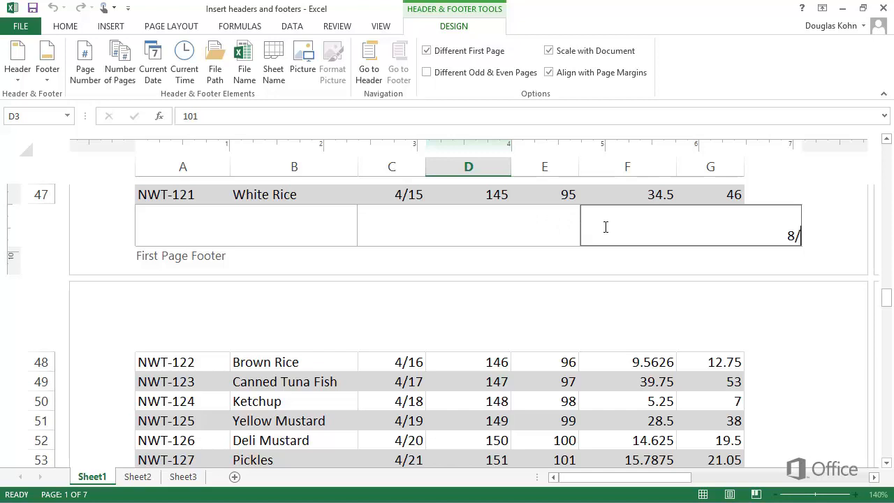
{"action": "type", "text": "1/2013"}
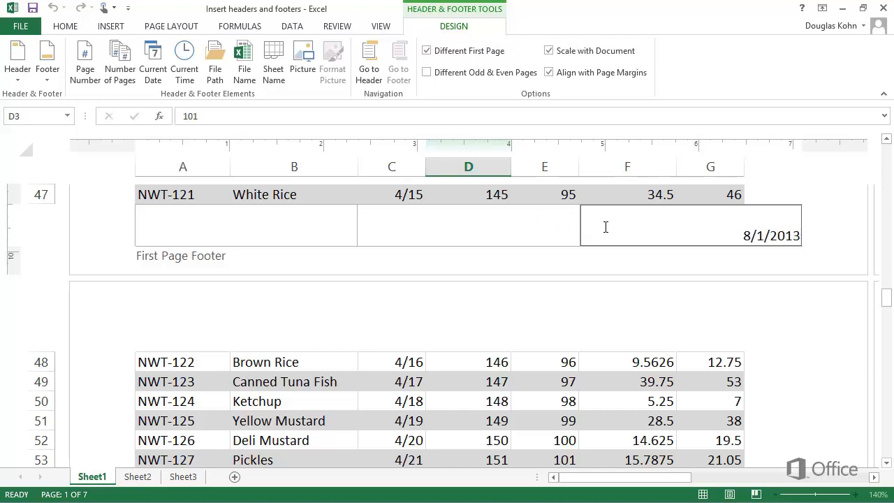
{"action": "left_click", "coordinate": [535, 222]}
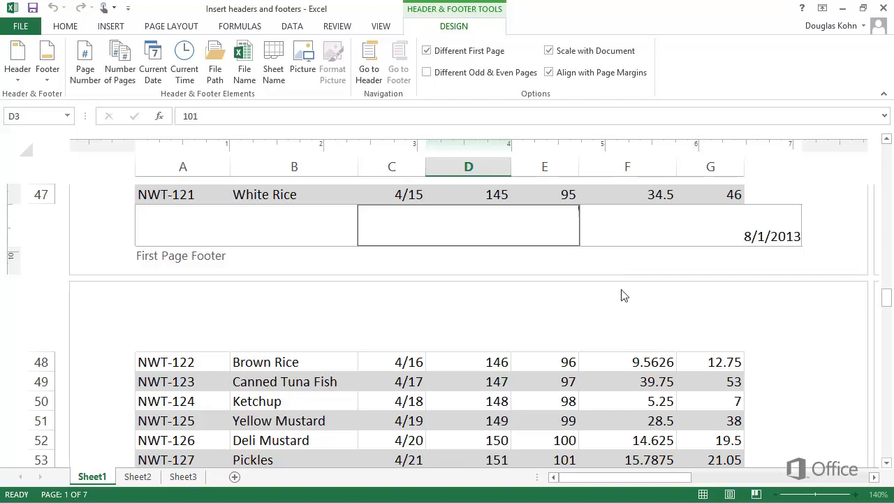
Step: Insert the page number element in the right section of the second page's header
{"action": "left_click", "coordinate": [676, 332]}
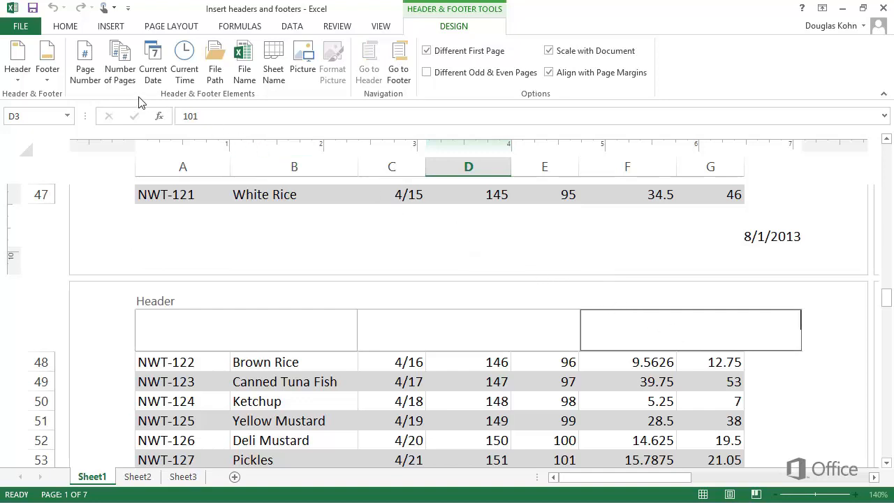
{"action": "left_click", "coordinate": [85, 66]}
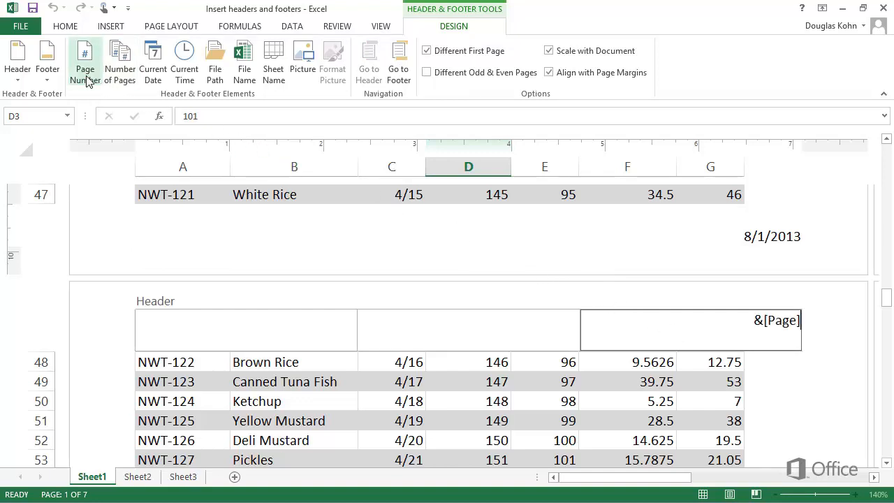
{"action": "left_click", "coordinate": [260, 202]}
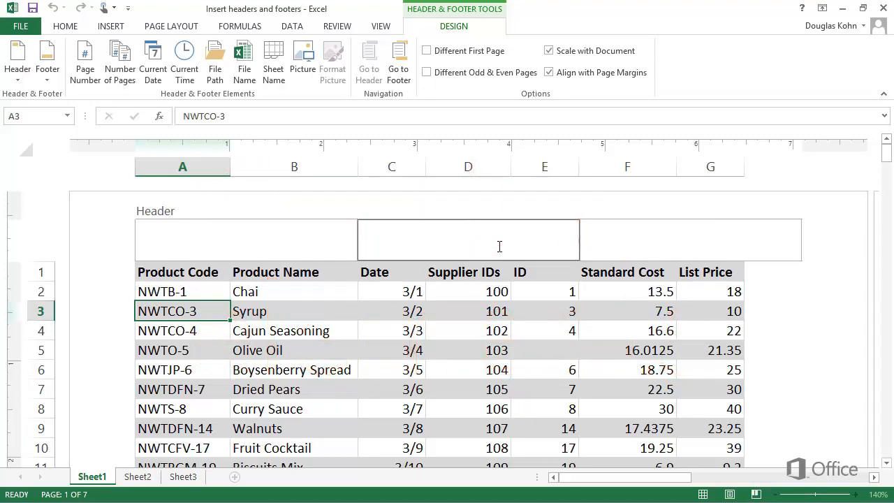
Step: Fill the left header section with "Workbook: &[File], Sheet: &[Tab]" using the file name and sheet name elements
{"action": "left_click", "coordinate": [320, 244]}
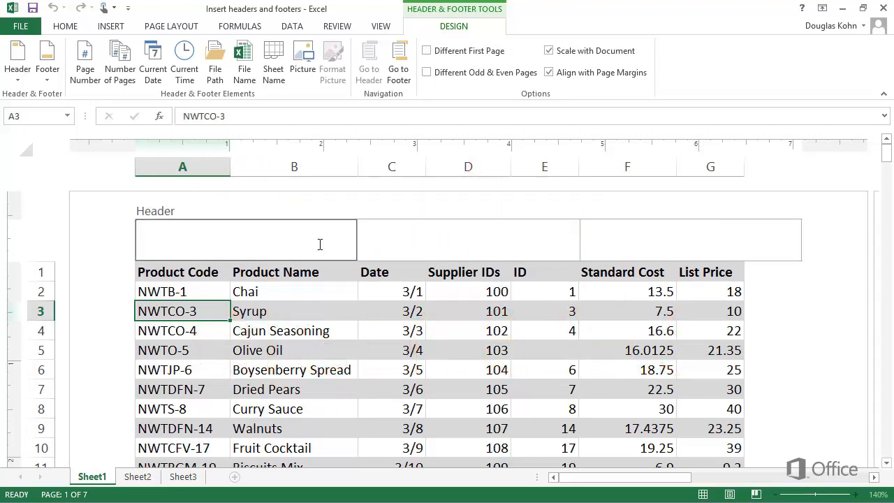
{"action": "type", "text": "Workbook:"}
{"action": "left_click", "coordinate": [245, 77]}
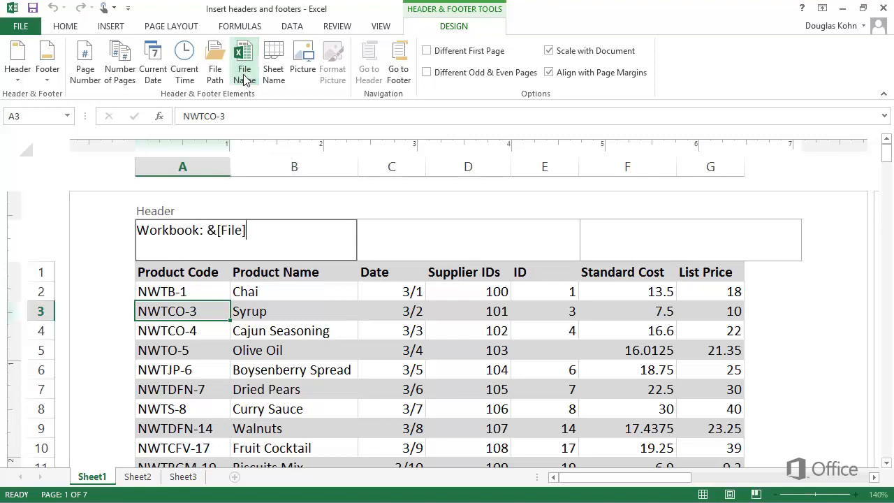
{"action": "type", "text": ", Sheet:"}
{"action": "left_click", "coordinate": [272, 73]}
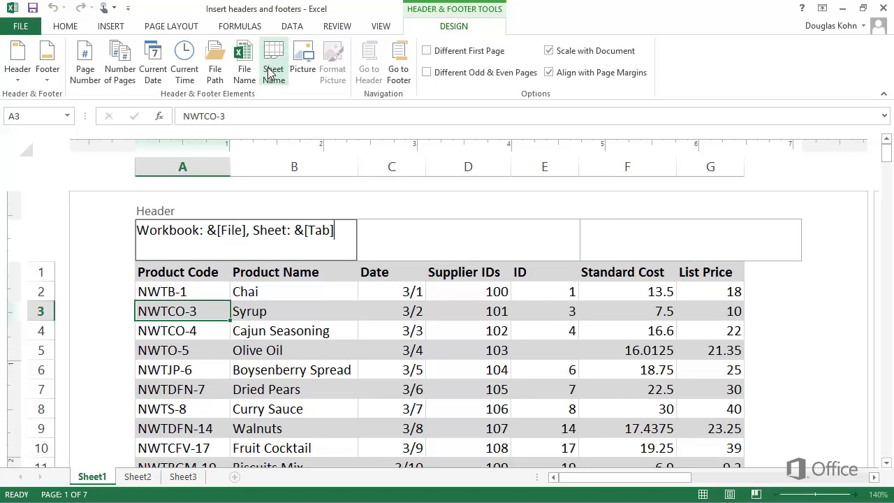
{"action": "left_click", "coordinate": [455, 338]}
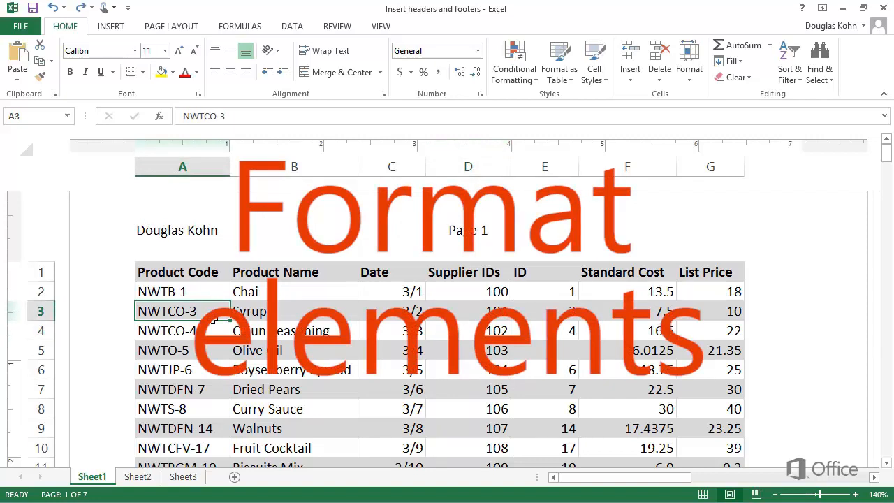
Step: Format the person's name in the left header section as Arial, size 14
{"action": "left_click", "coordinate": [228, 234]}
{"action": "left_click_drag", "start_coordinate": [219, 231], "coordinate": [137, 231]}
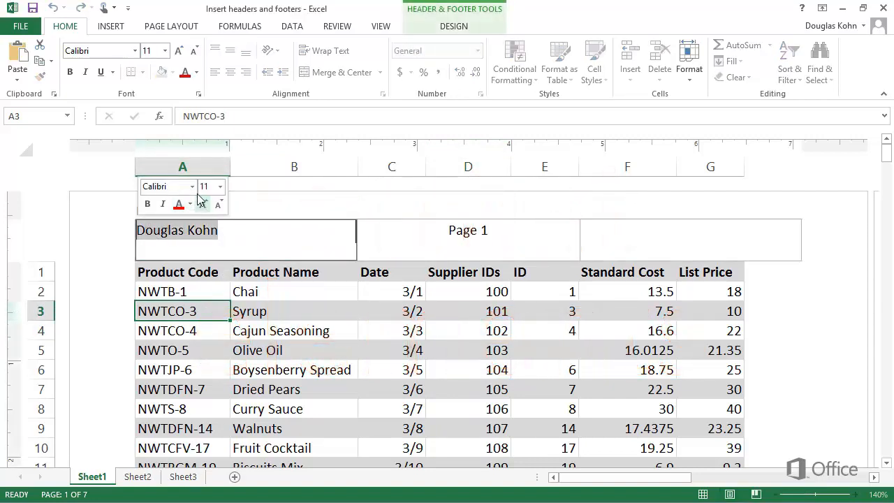
{"action": "left_click", "coordinate": [192, 186]}
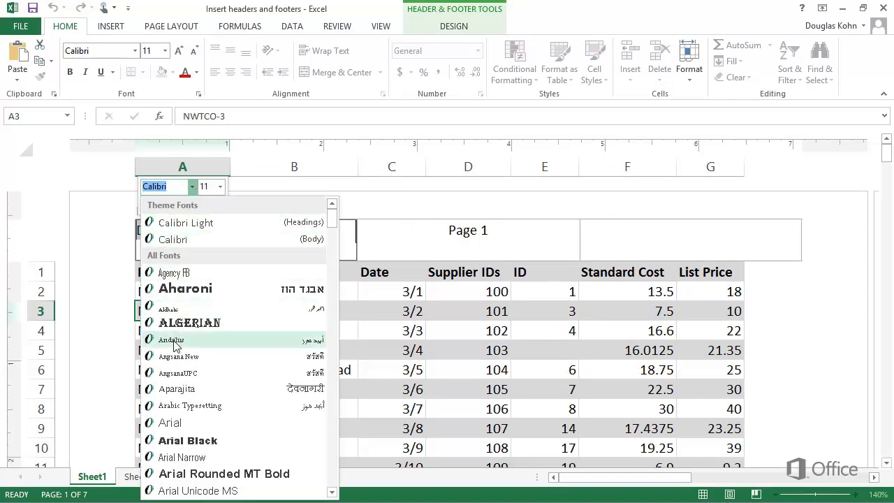
{"action": "left_click", "coordinate": [180, 423]}
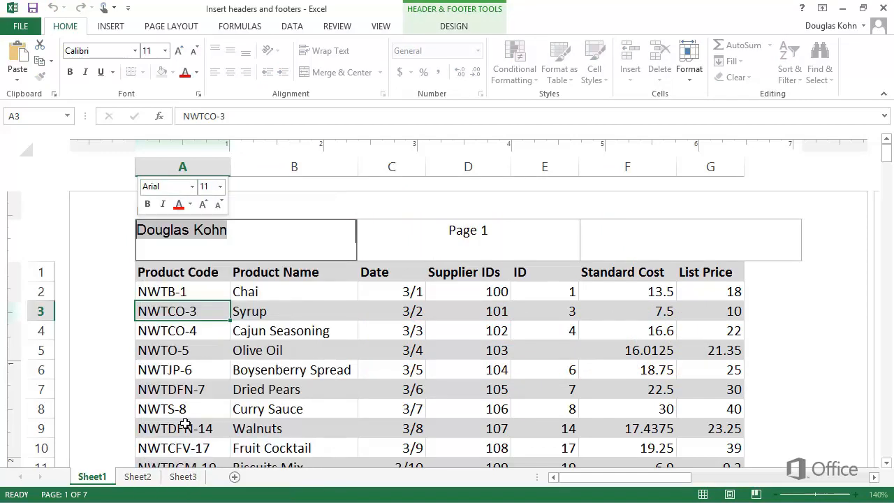
{"action": "left_click", "coordinate": [220, 186]}
{"action": "left_click", "coordinate": [210, 276]}
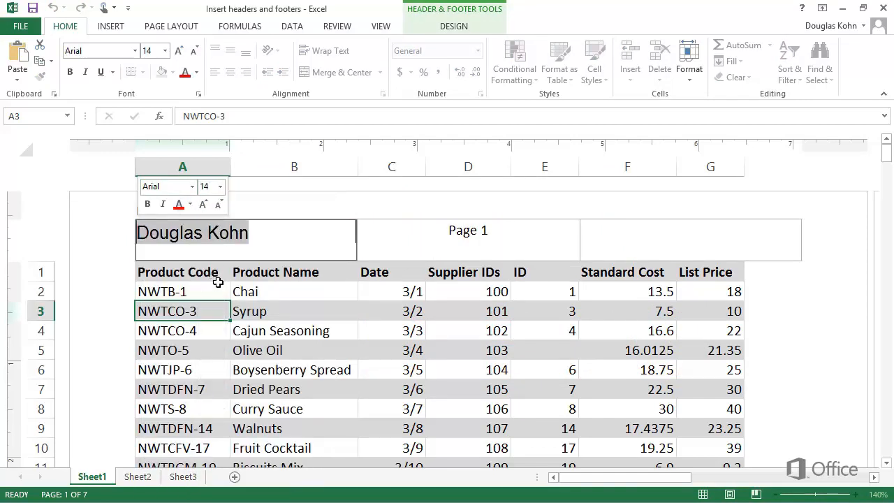
{"action": "left_click", "coordinate": [247, 293]}
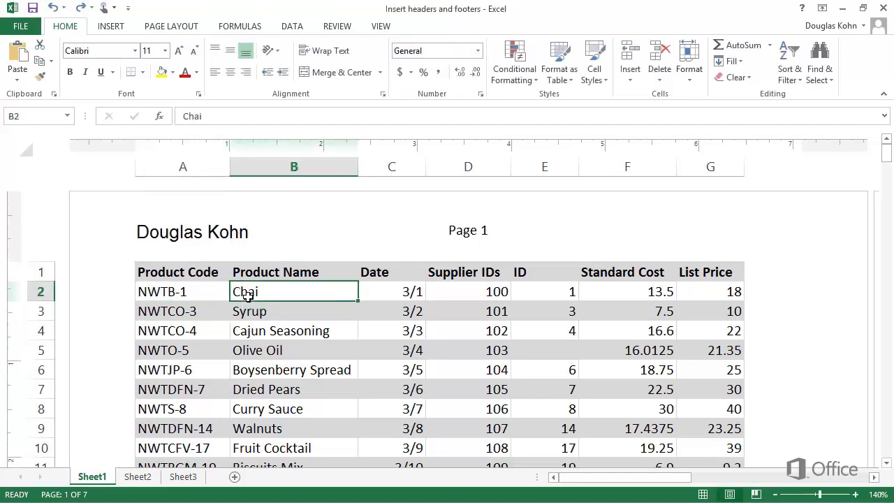
Step: Move the "Page &[Page]" text from the center header section to the right header section
{"action": "left_click", "coordinate": [482, 237]}
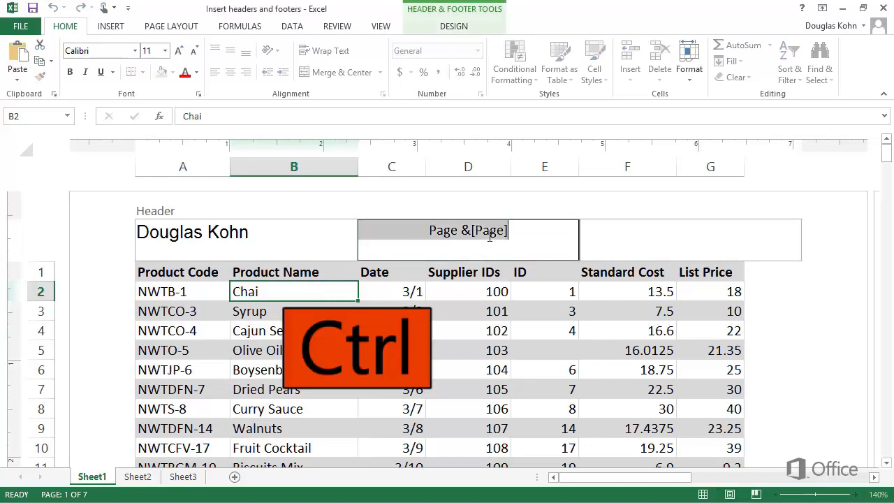
{"action": "key", "text": "ctrl+x"}
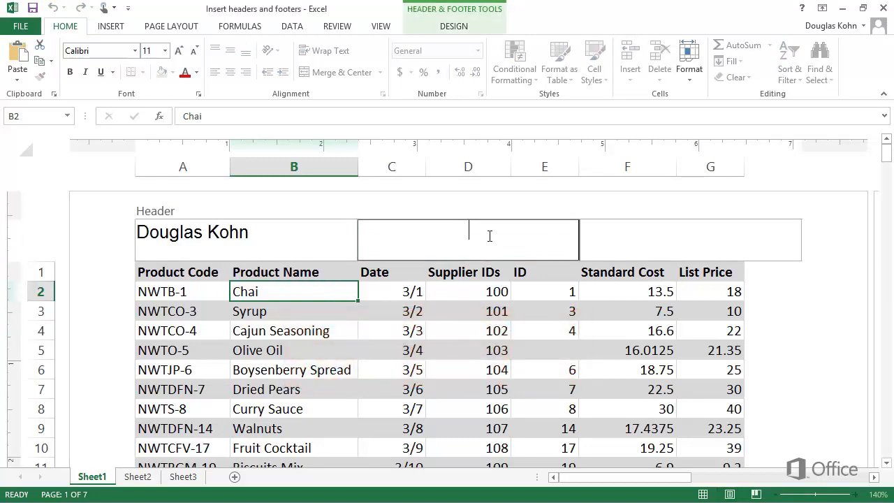
{"action": "left_click", "coordinate": [614, 237]}
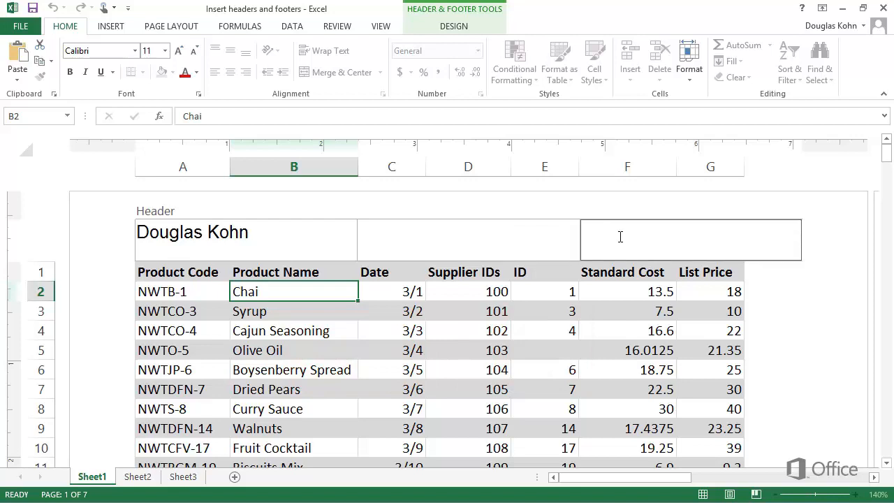
{"action": "key", "text": "ctrl+v"}
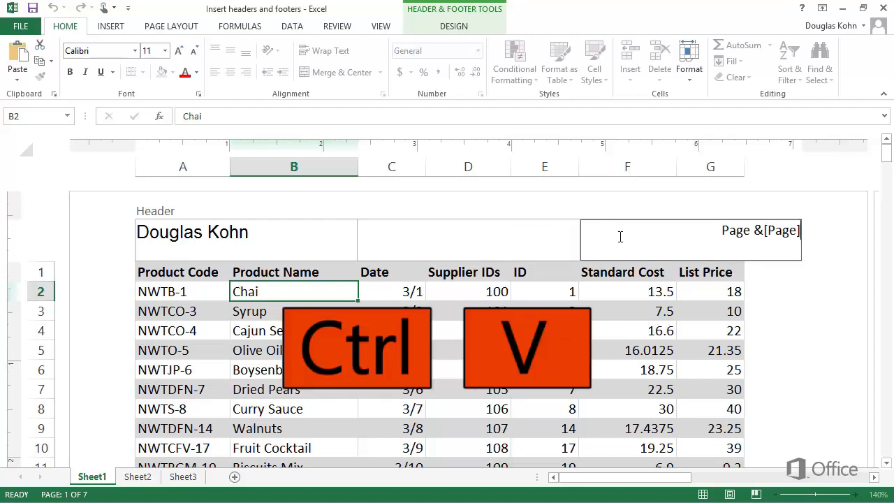
{"action": "left_click", "coordinate": [565, 298]}
{"action": "left_click", "coordinate": [565, 299]}
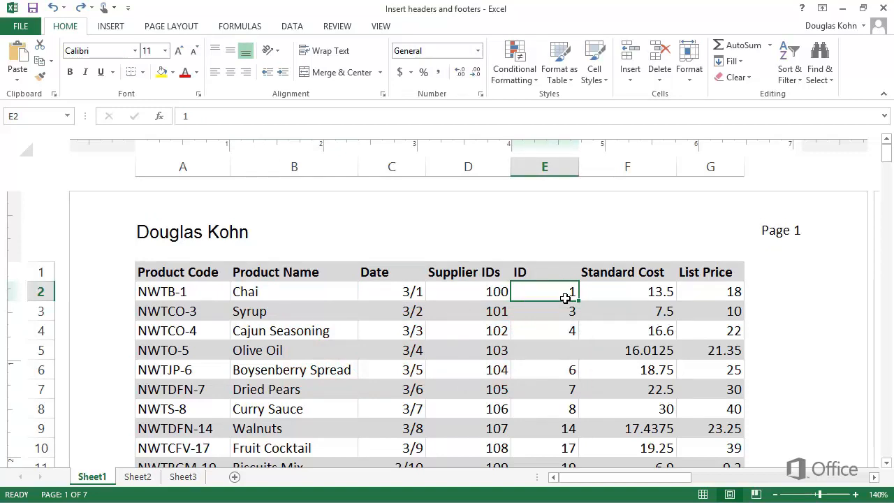
Step: Delete the person's name from the left header section
{"action": "left_click", "coordinate": [259, 244]}
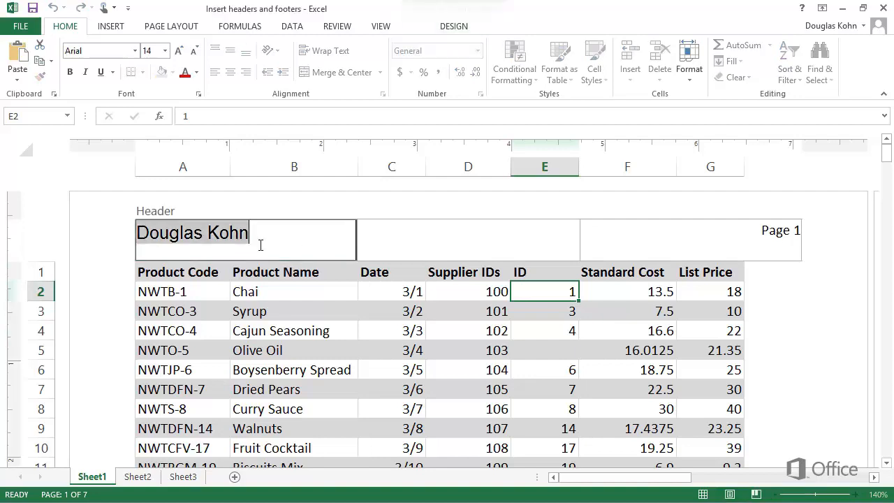
{"action": "key", "text": "Delete"}
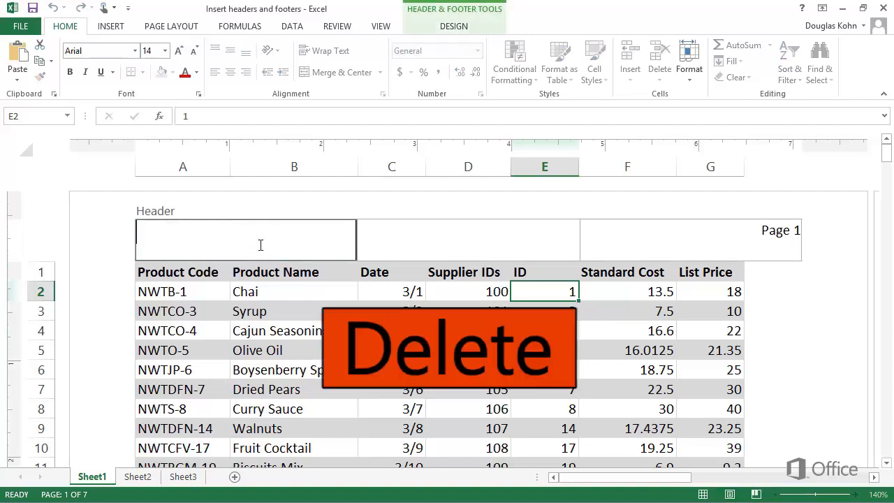
Step: Finish editing the header and return to the worksheet cells in the product table
{"action": "left_click", "coordinate": [237, 294]}
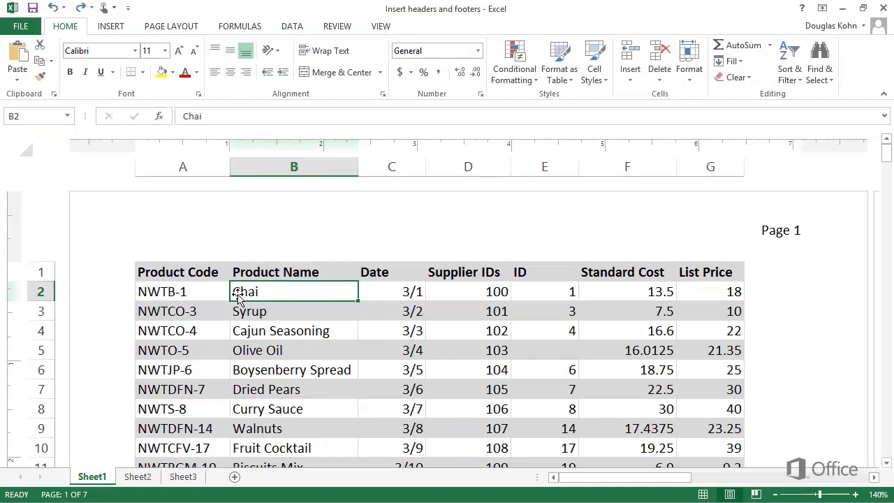
{"action": "left_click", "coordinate": [199, 314]}
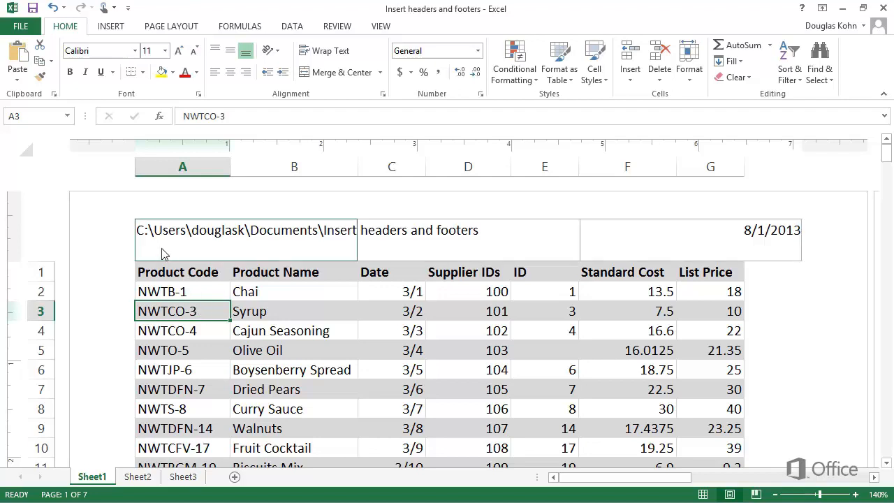
Step: Preview the active sheet's printout at enlarged size, examining the header and footer on page 1 and the footer on page 2
{"action": "left_click", "coordinate": [27, 28]}
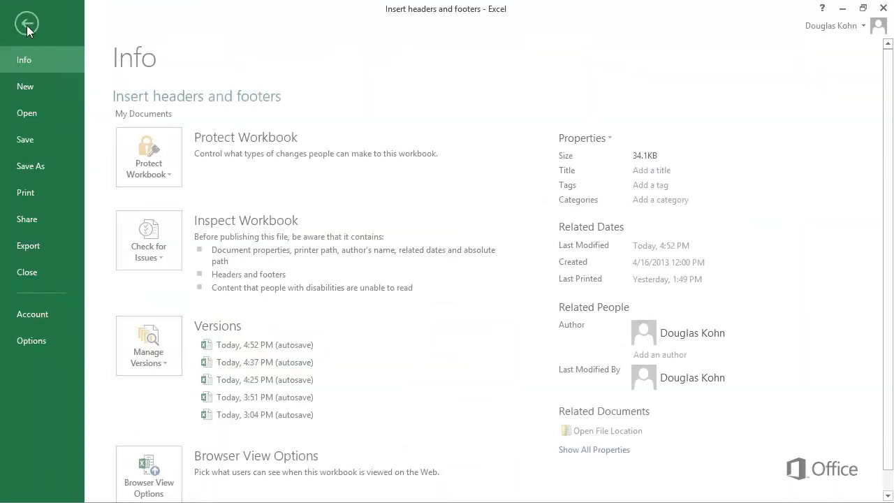
{"action": "left_click", "coordinate": [31, 186]}
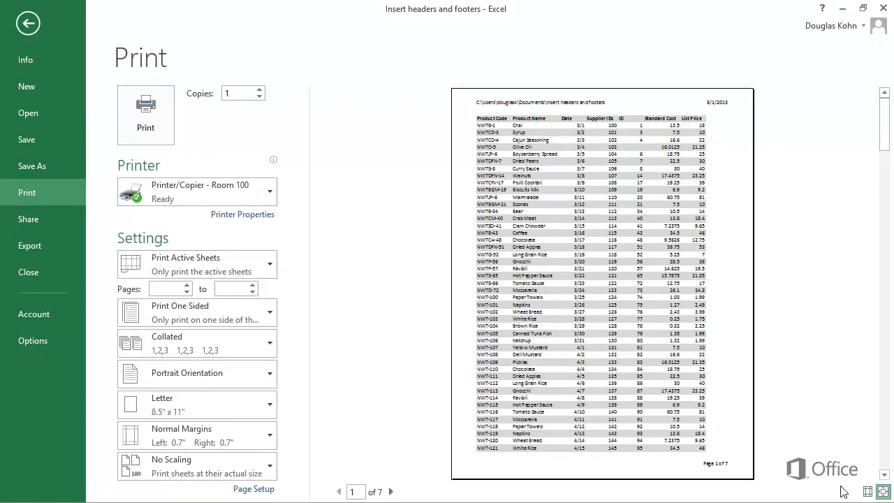
{"action": "left_click", "coordinate": [883, 491]}
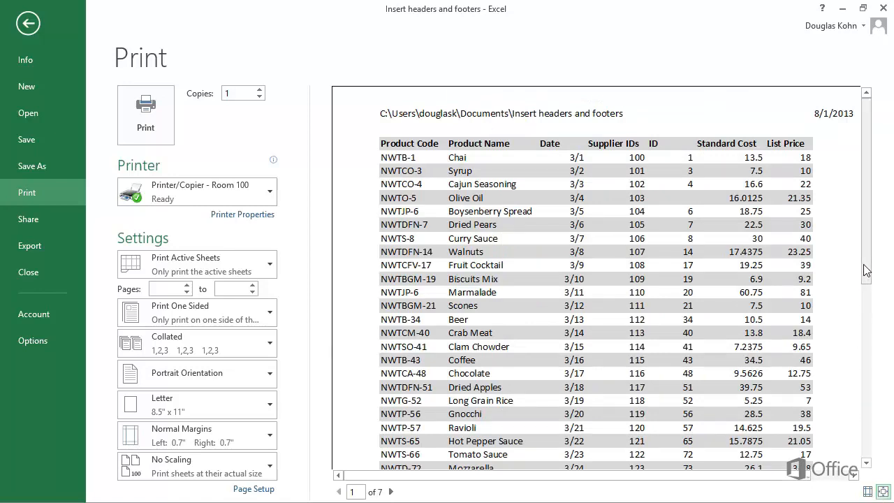
{"action": "left_click_drag", "start_coordinate": [867, 271], "coordinate": [865, 444]}
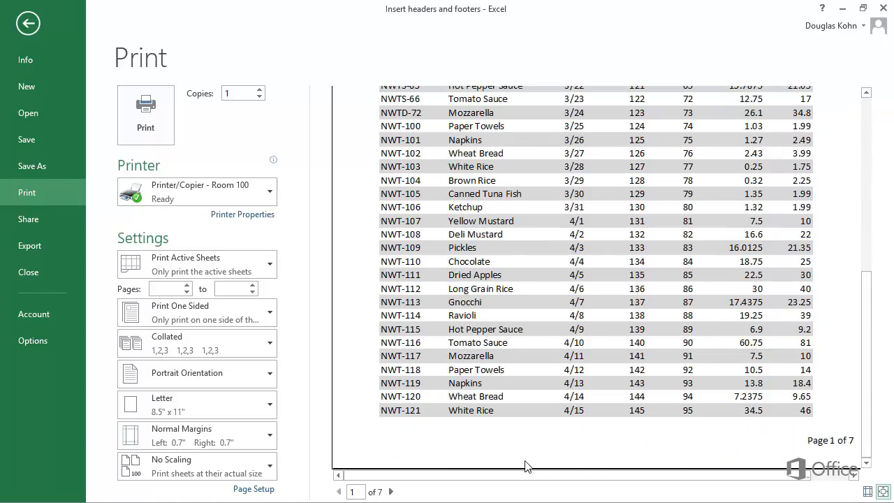
{"action": "left_click", "coordinate": [392, 492]}
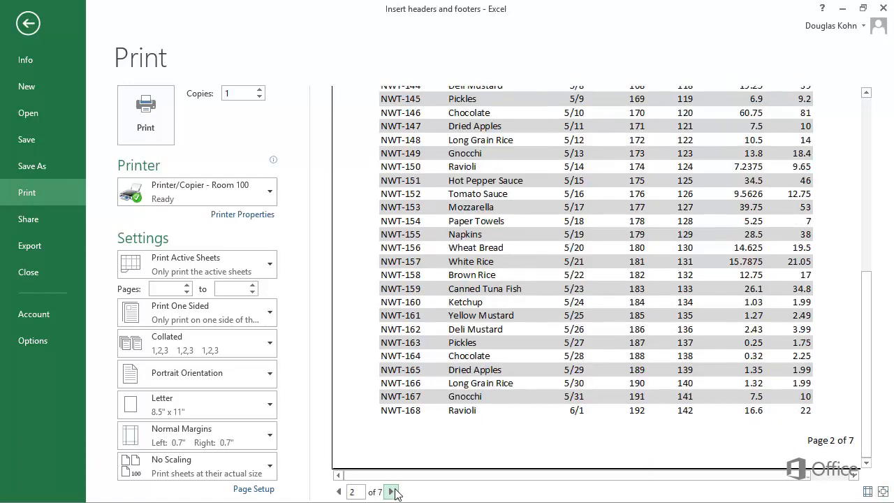